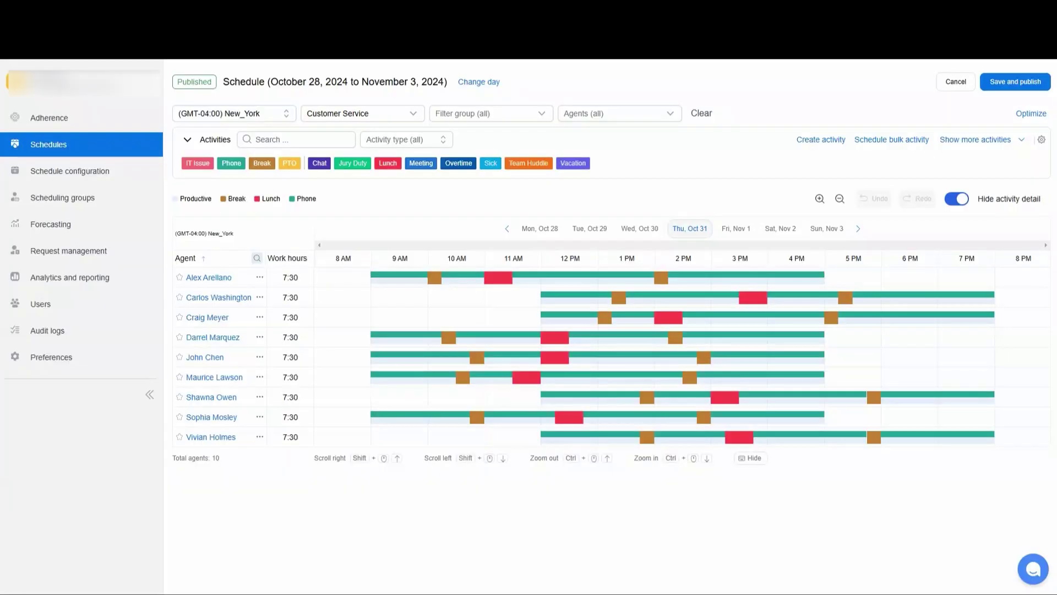
Go to Forecasting and start a new Short term forecast
left_click(52, 228)
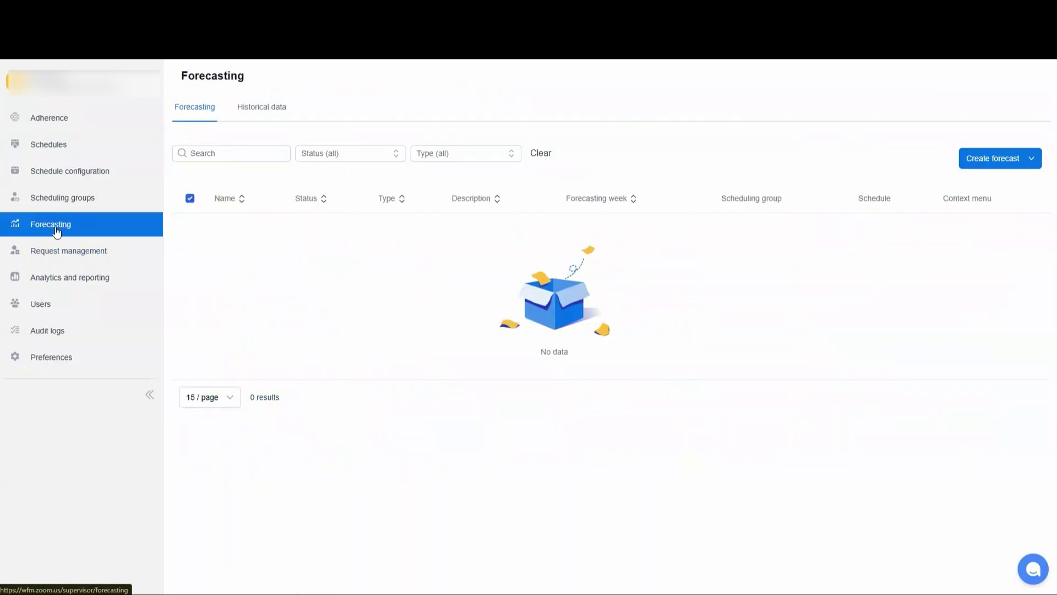
left_click(1031, 159)
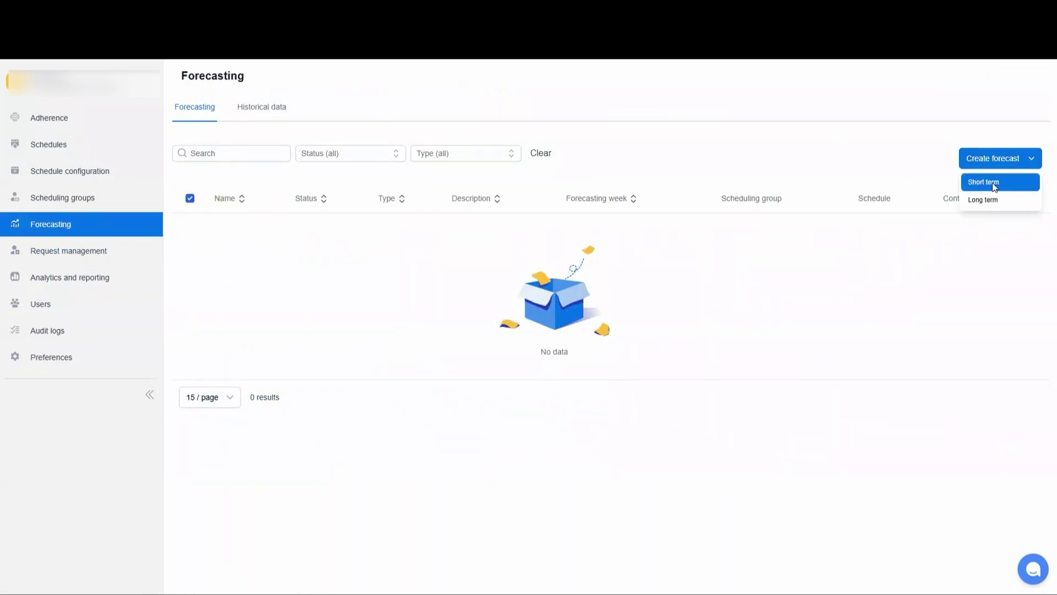
left_click(993, 182)
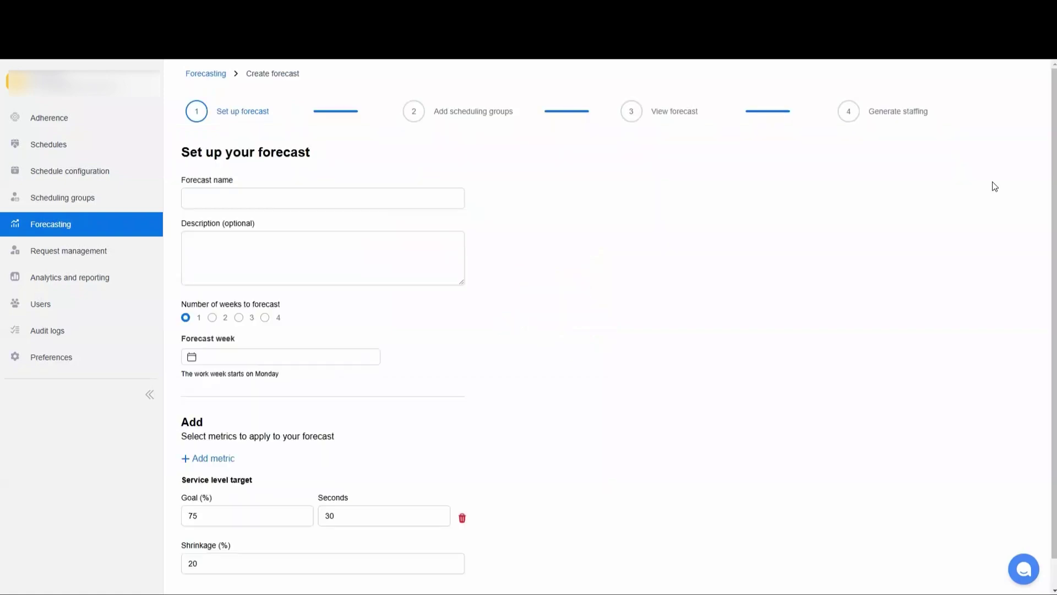
Name the forecast 'November' and pick the week of November 4–10, 2024
left_click(220, 200)
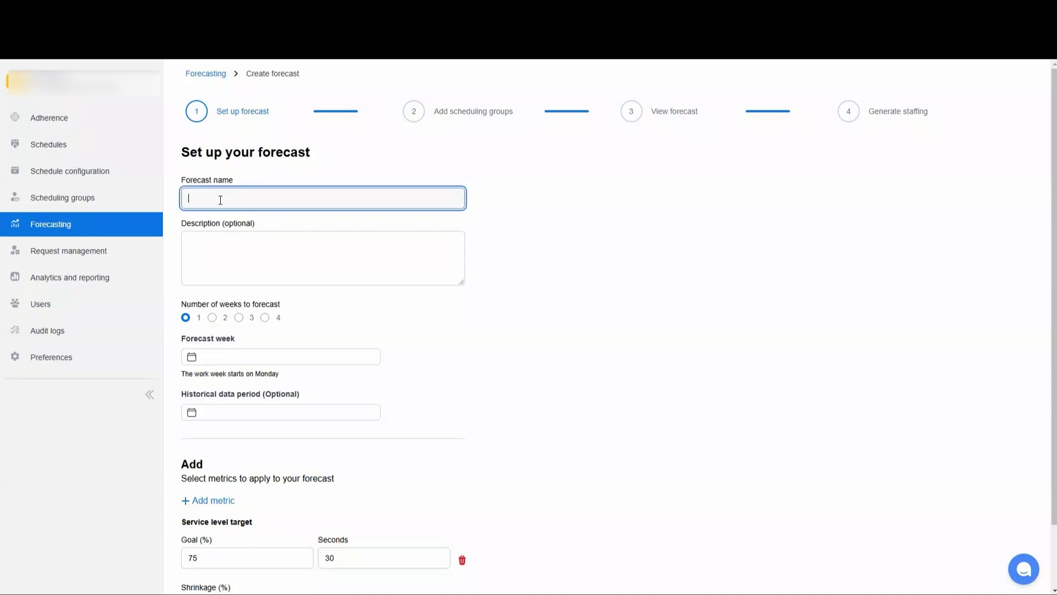
type("November")
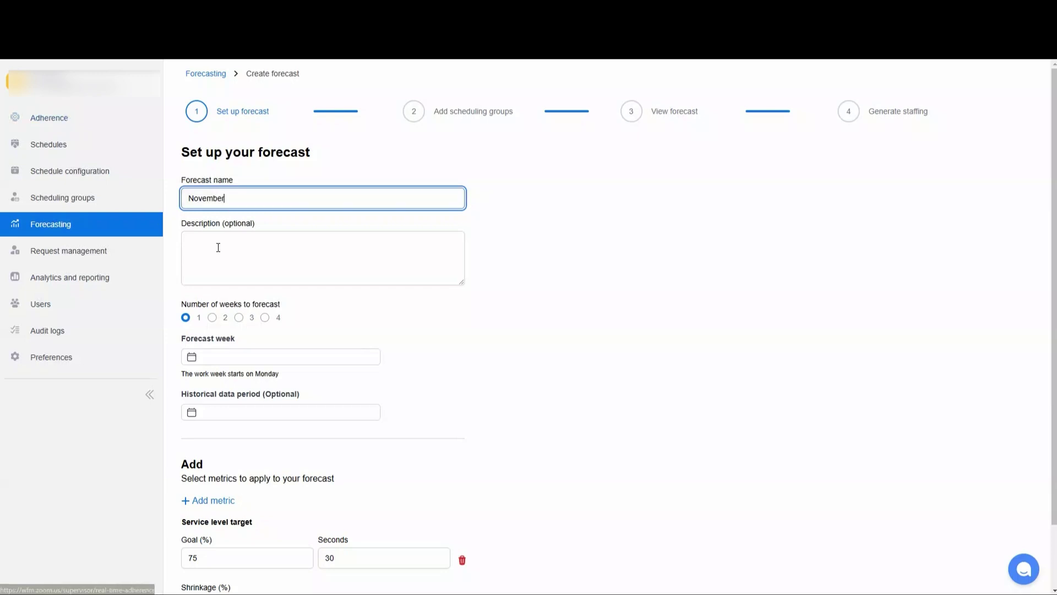
left_click(256, 238)
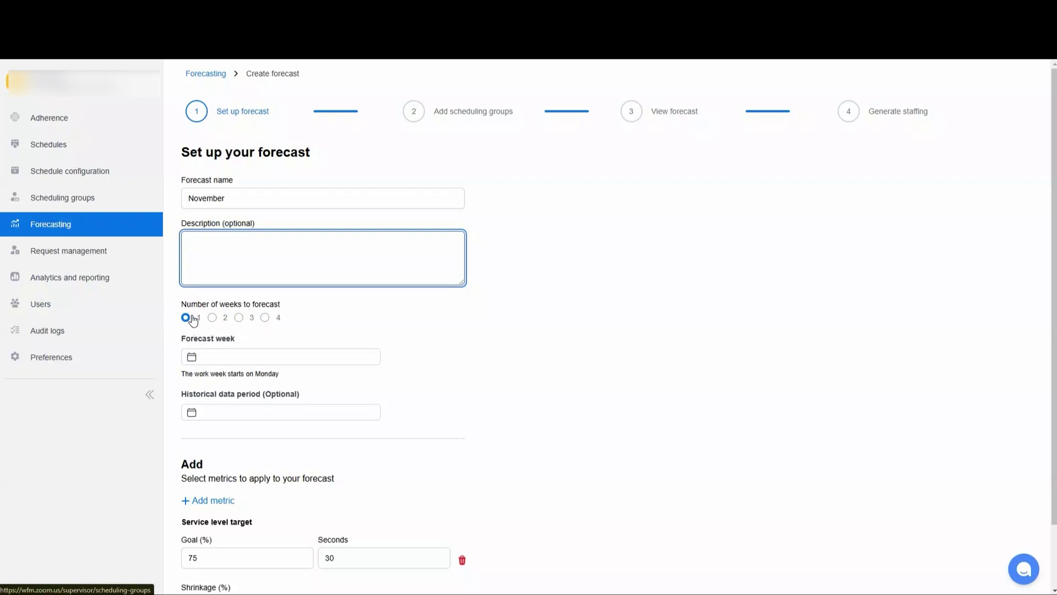
left_click(222, 364)
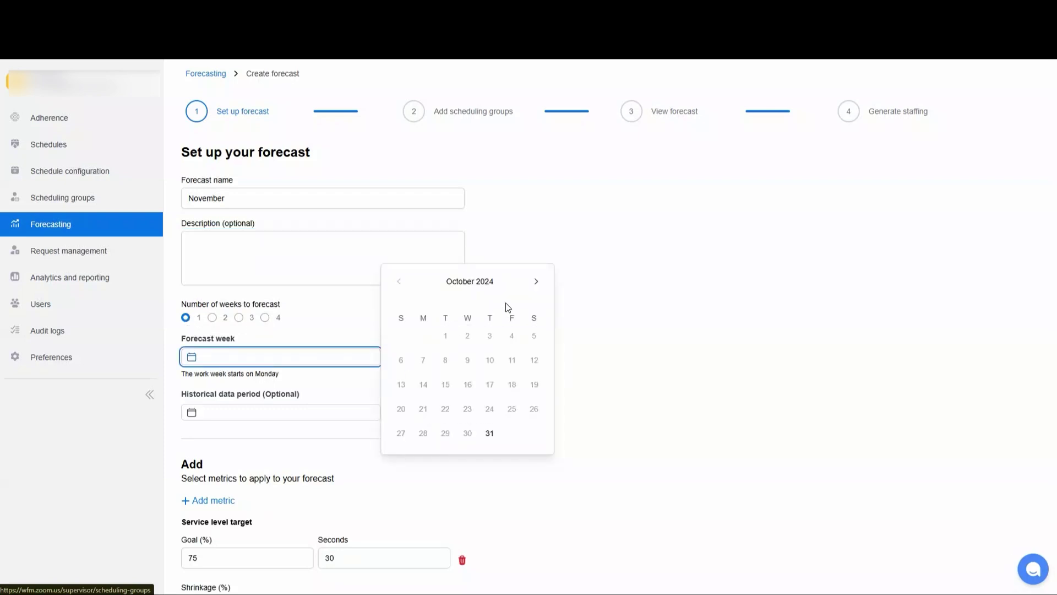
left_click(536, 282)
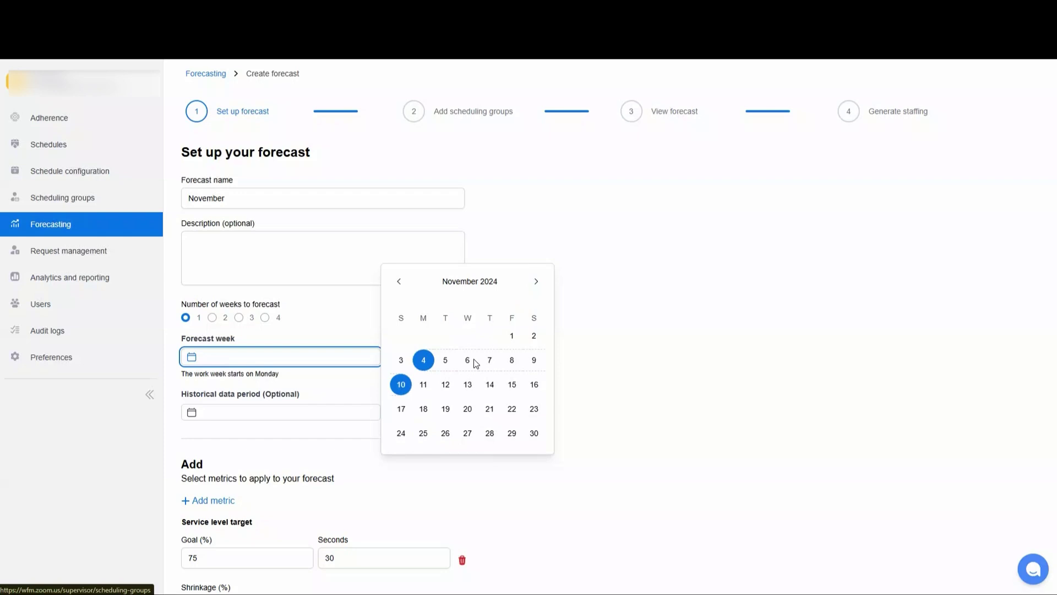
left_click(424, 362)
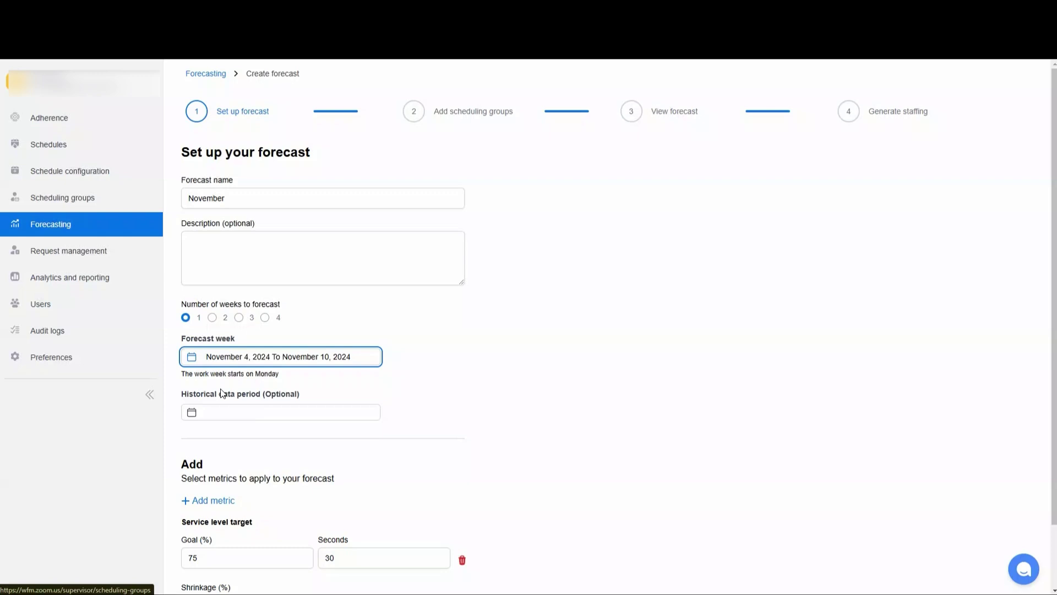
Scroll to the metrics: a 75% service level within 30 seconds and 20% shrinkage
scroll(230, 452, "down", 1)
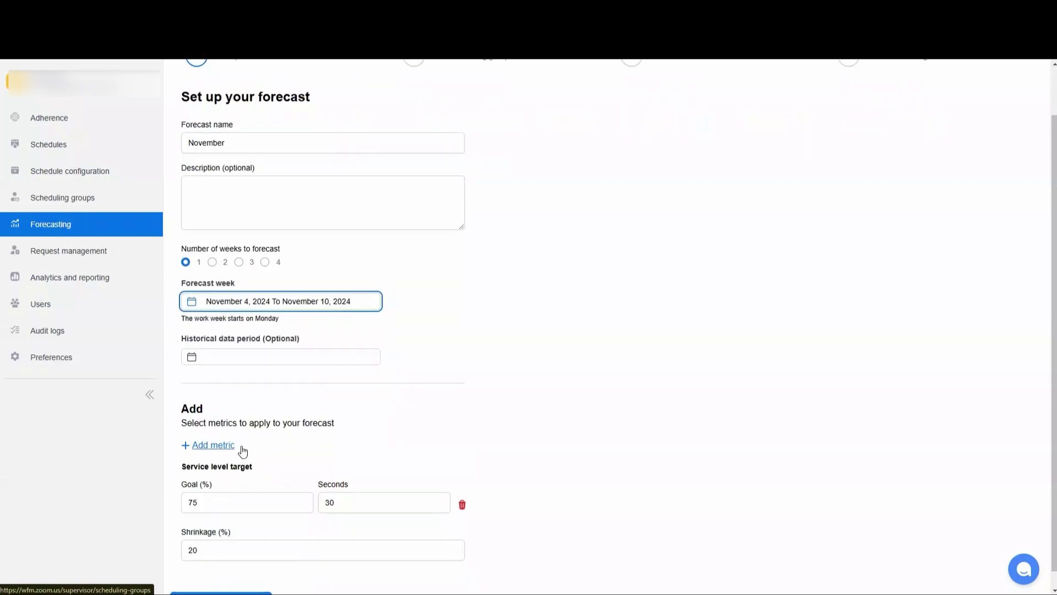
scroll(273, 434, "down", 1)
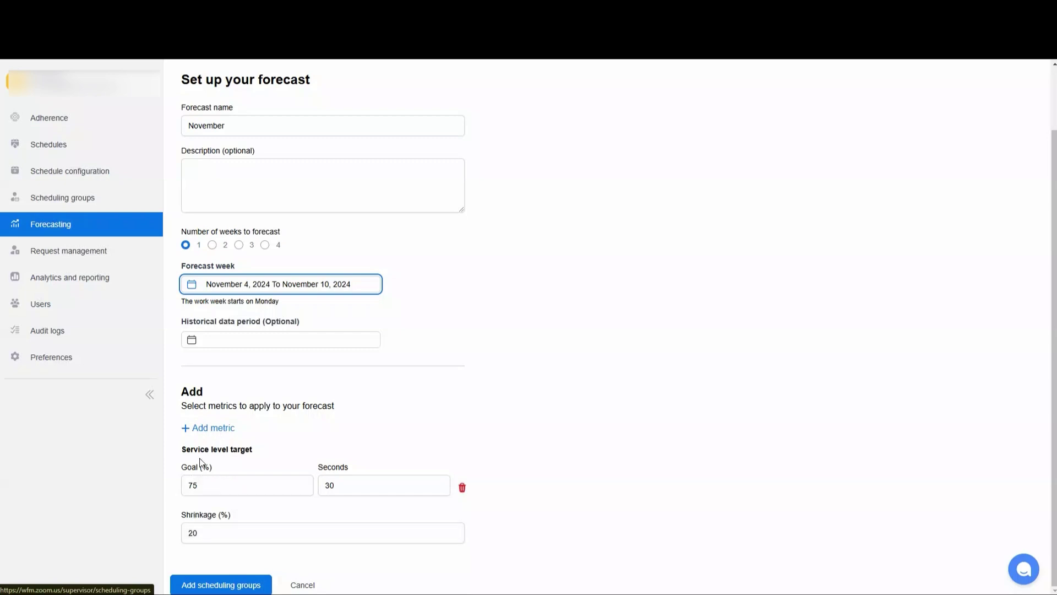
Add the Average speed of answer (30 seconds) and Occupancy (85%) metrics
left_click(205, 429)
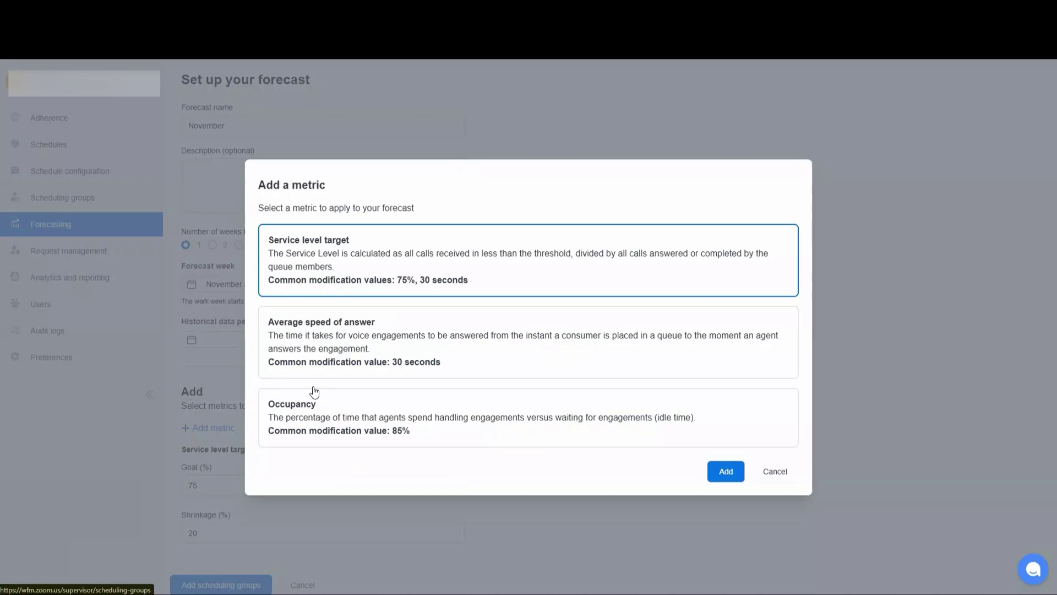
left_click(369, 348)
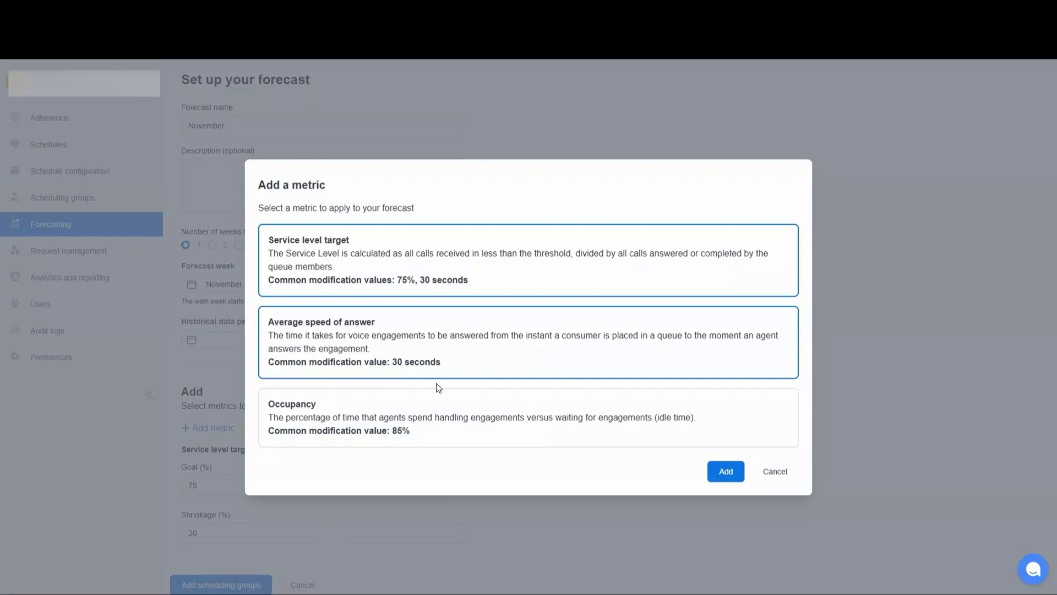
left_click(391, 436)
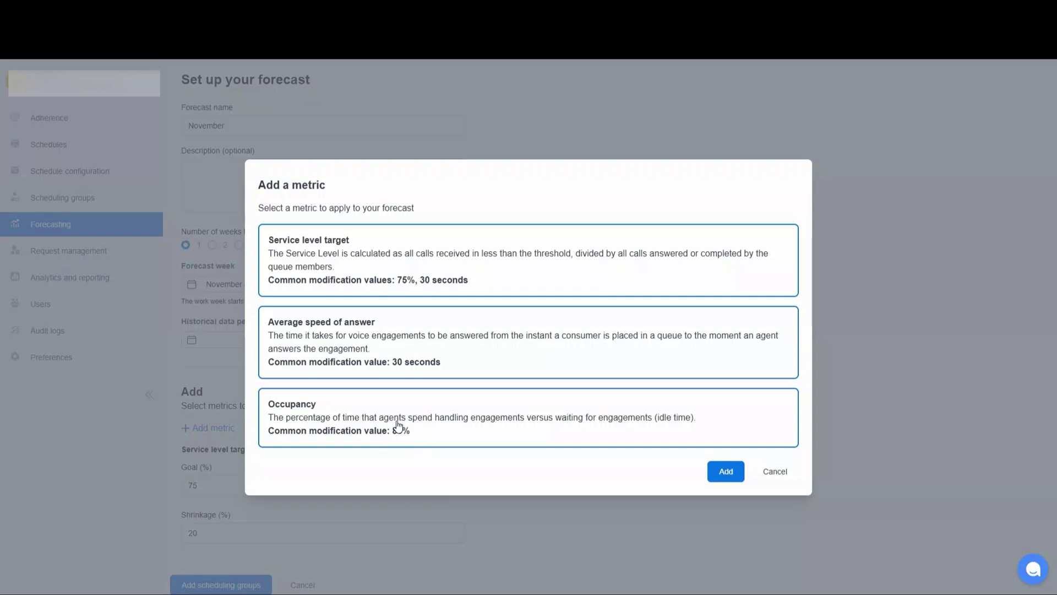
left_click(716, 469)
scroll(377, 463, "down", 1)
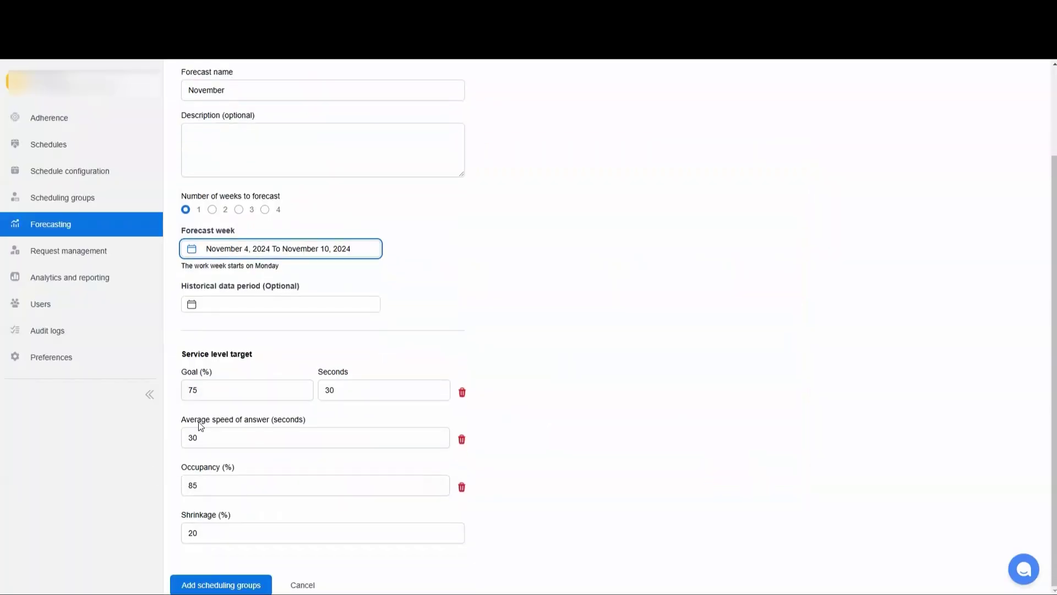
Save the setup and add Customer Service as the forecast's scheduling group
left_click(223, 585)
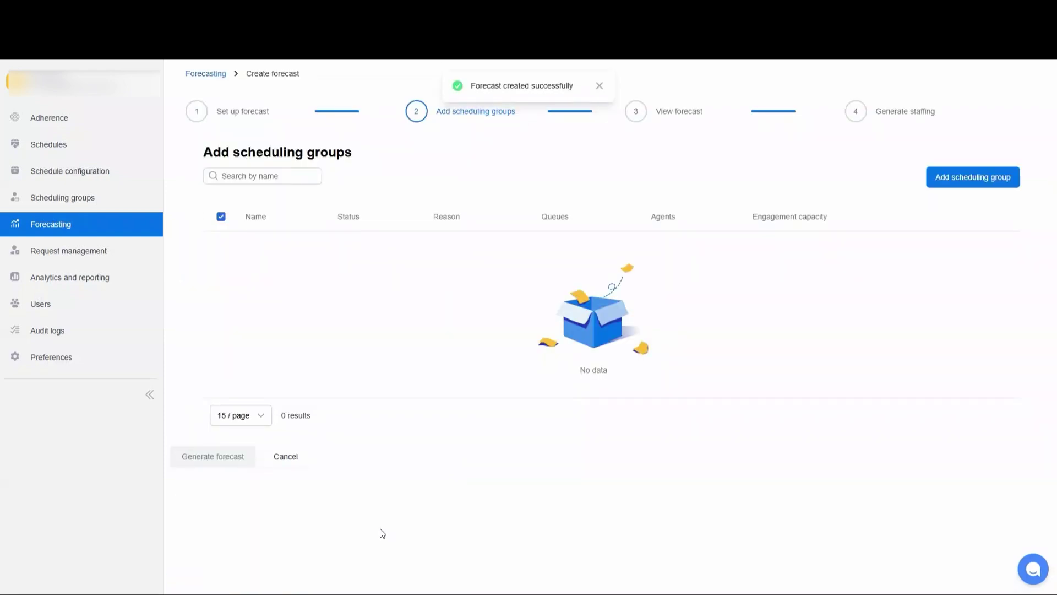
left_click(959, 186)
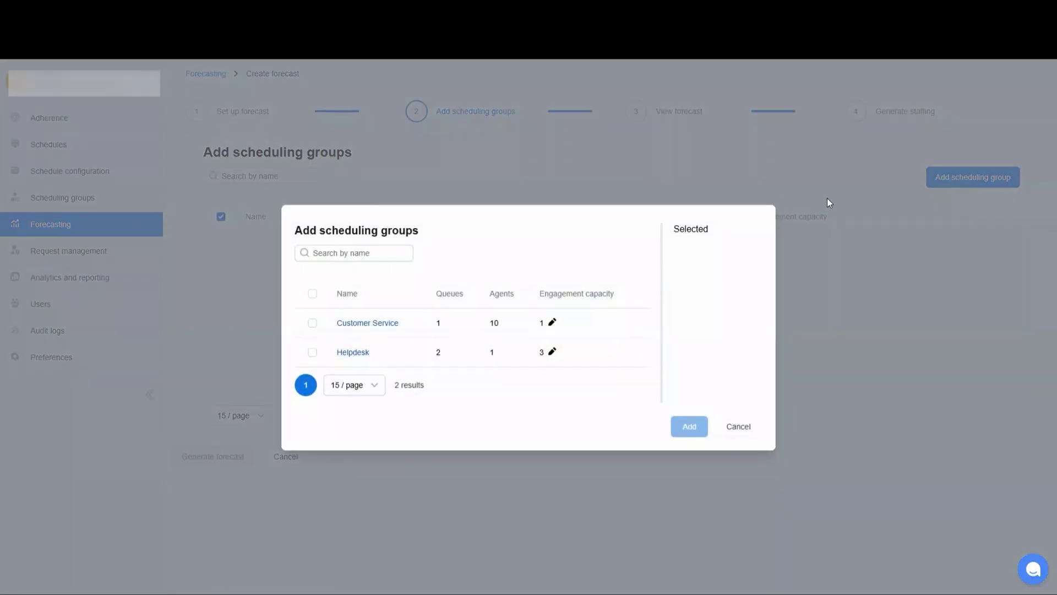
left_click(311, 324)
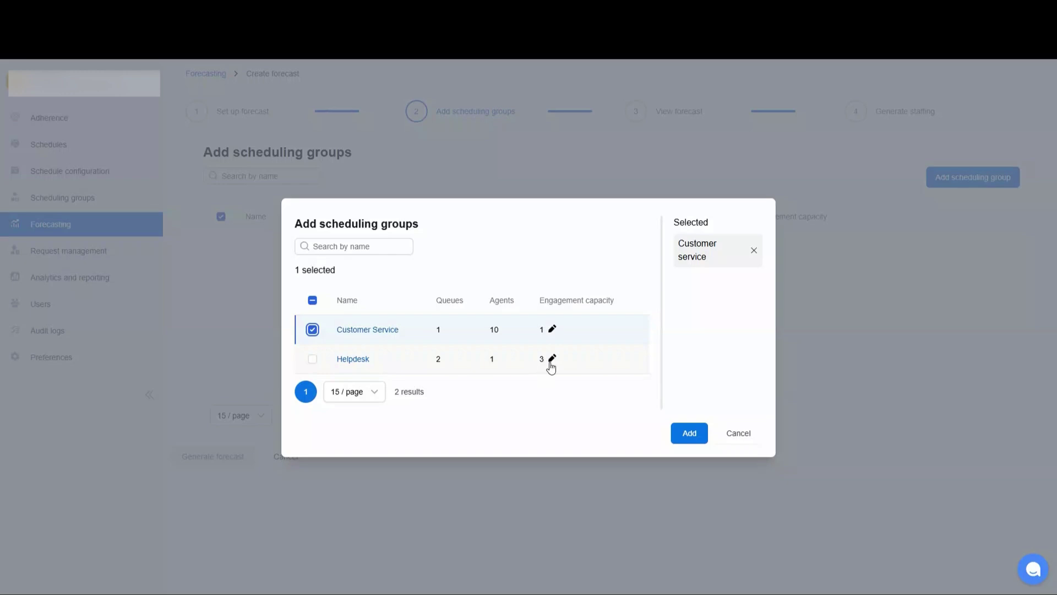
left_click(685, 435)
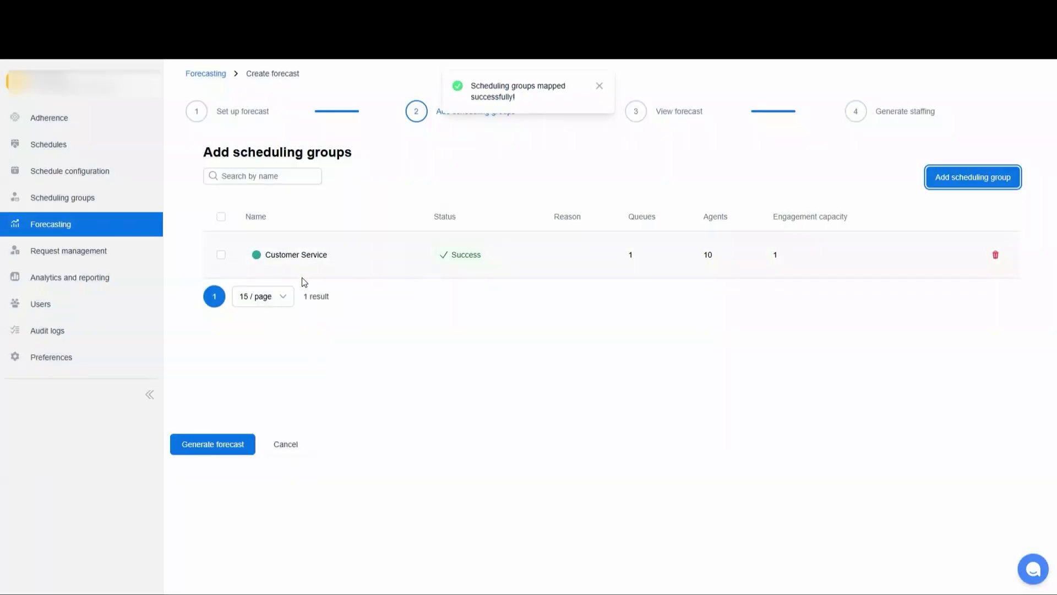
Generate the November forecast and return to the forecasts list
left_click(204, 448)
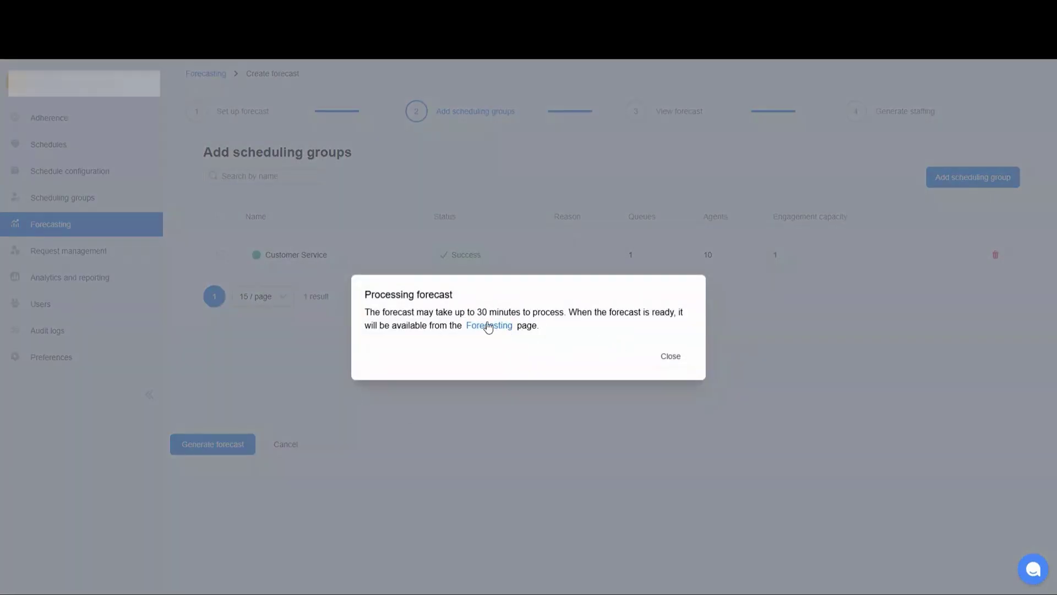
left_click(671, 359)
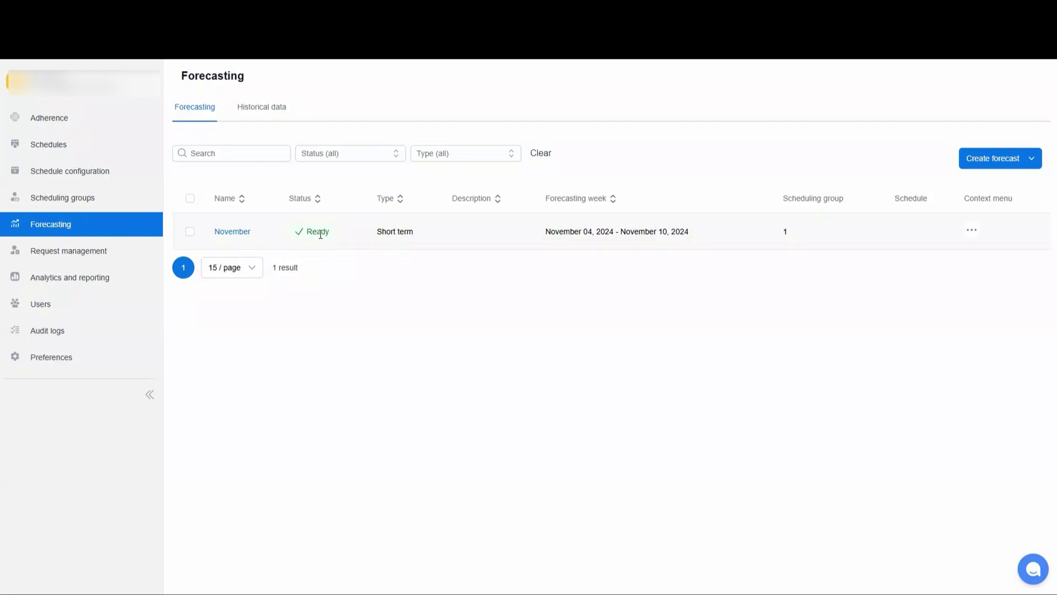
Open the November forecast and narrow its volume chart to November 4–5
left_click(237, 232)
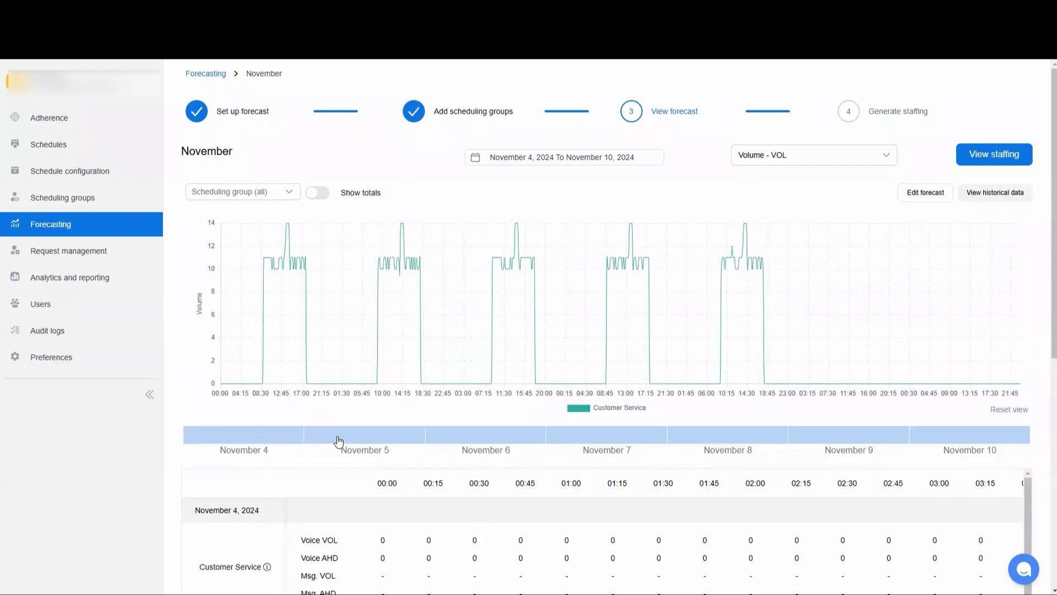
left_click(259, 438)
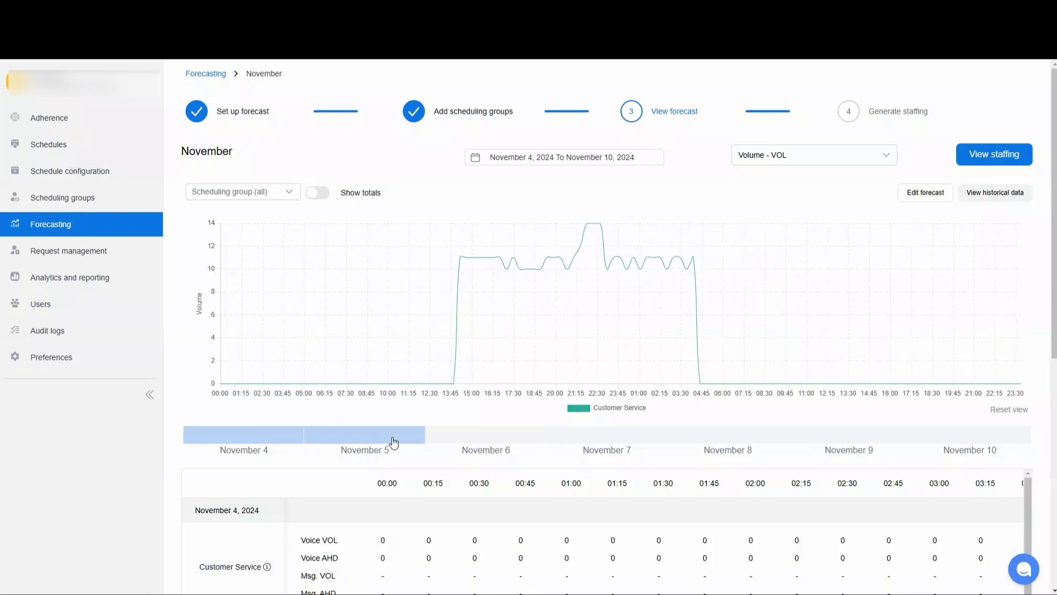
left_click(449, 438)
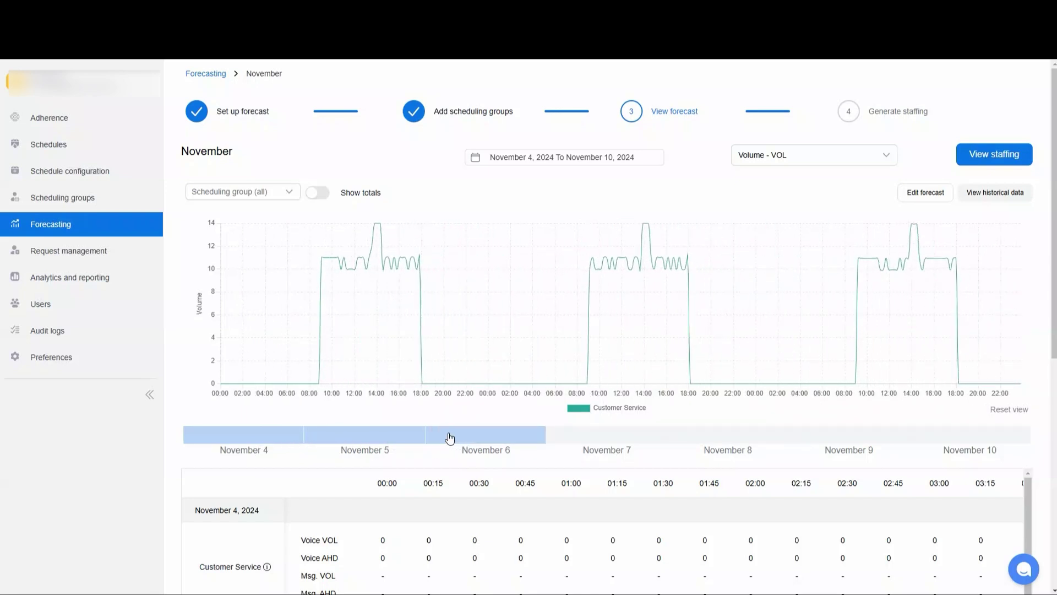
left_click(401, 435)
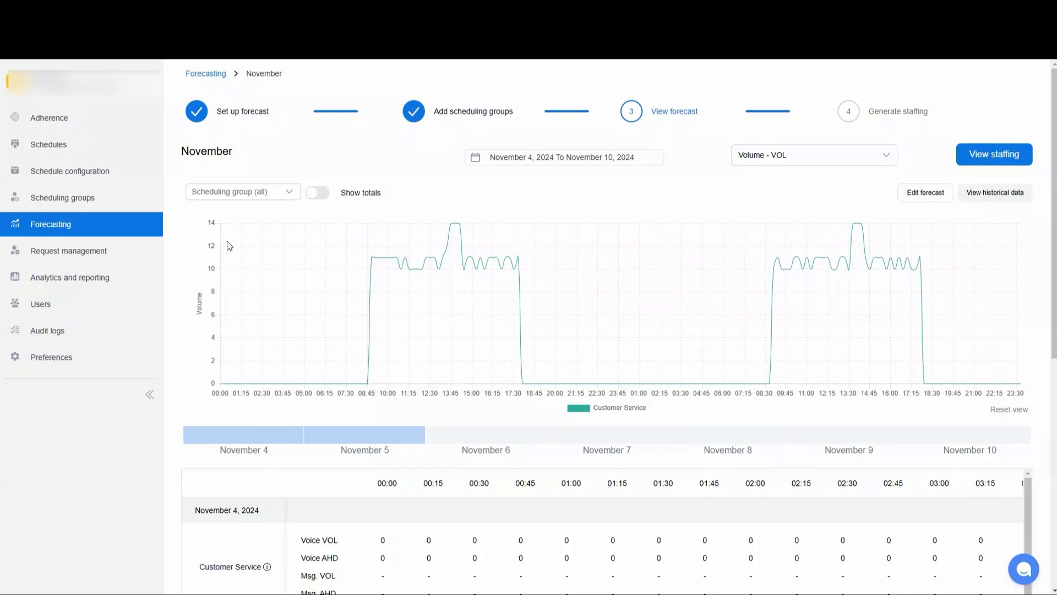
Scroll through the interval values and extend the chart range through November 6
scroll(432, 542, "down", 1)
scroll(441, 528, "right", 10)
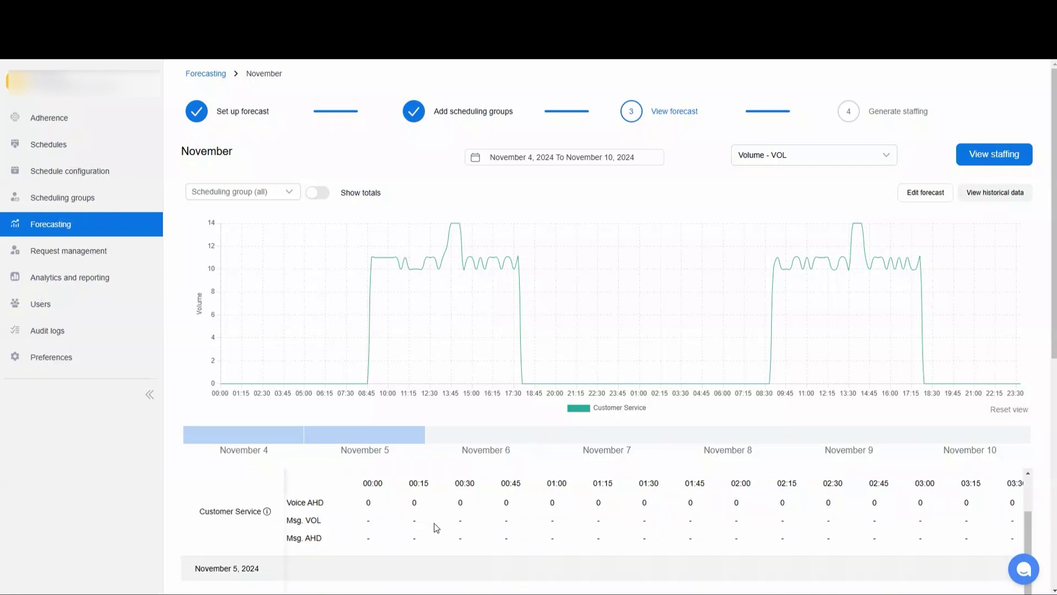
scroll(436, 527, "right", 8)
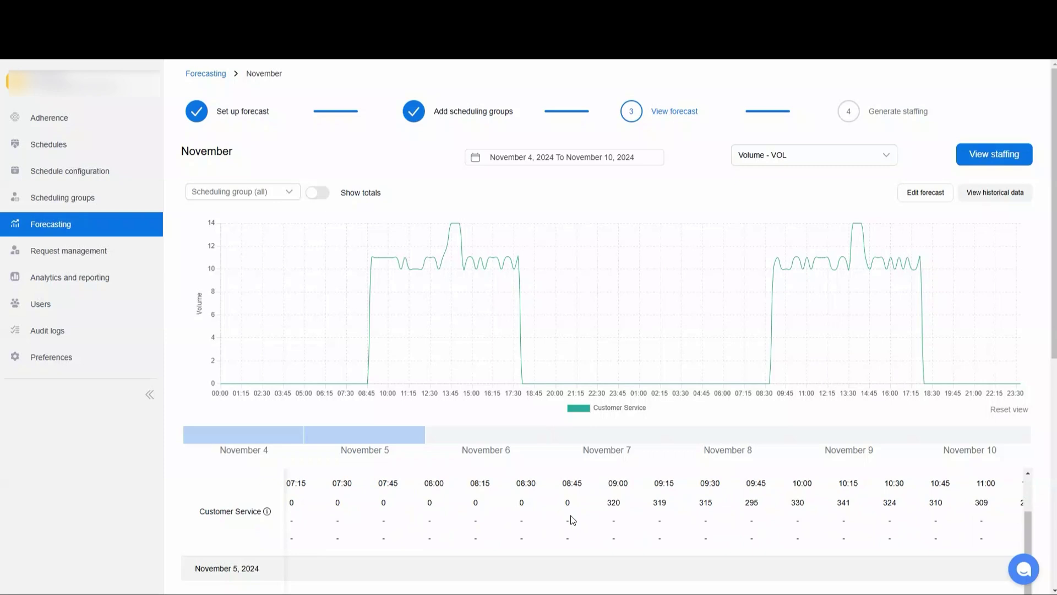
scroll(641, 538, "up", 1)
scroll(614, 559, "right", 5)
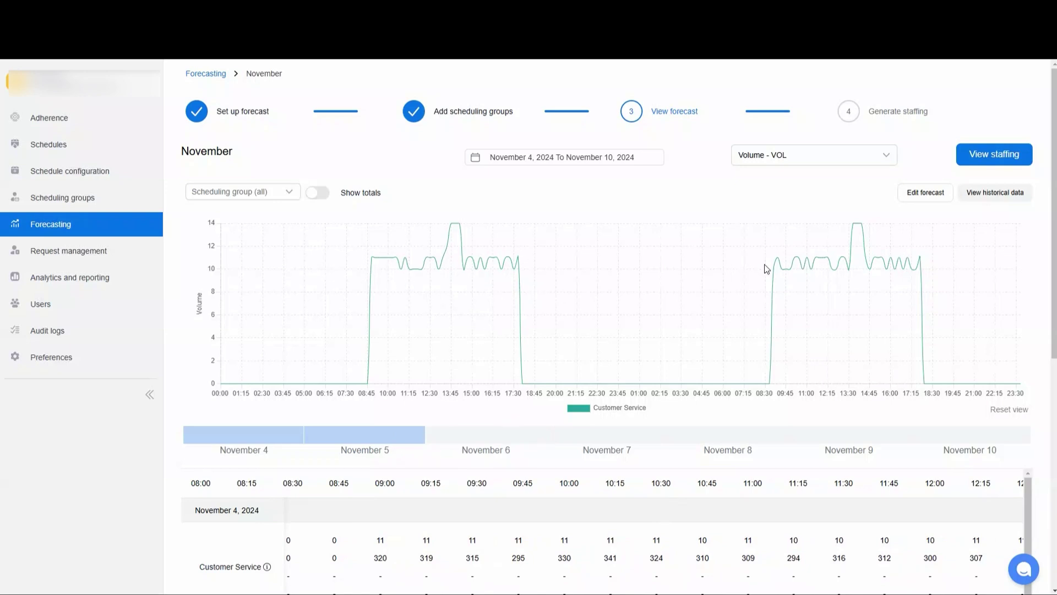
left_click(500, 441)
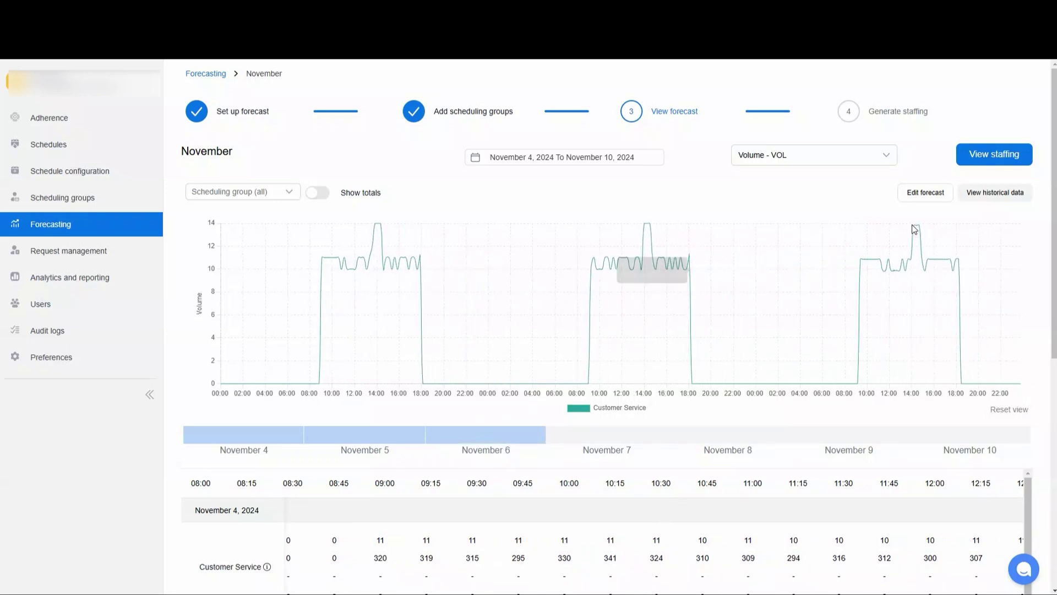
left_click(919, 194)
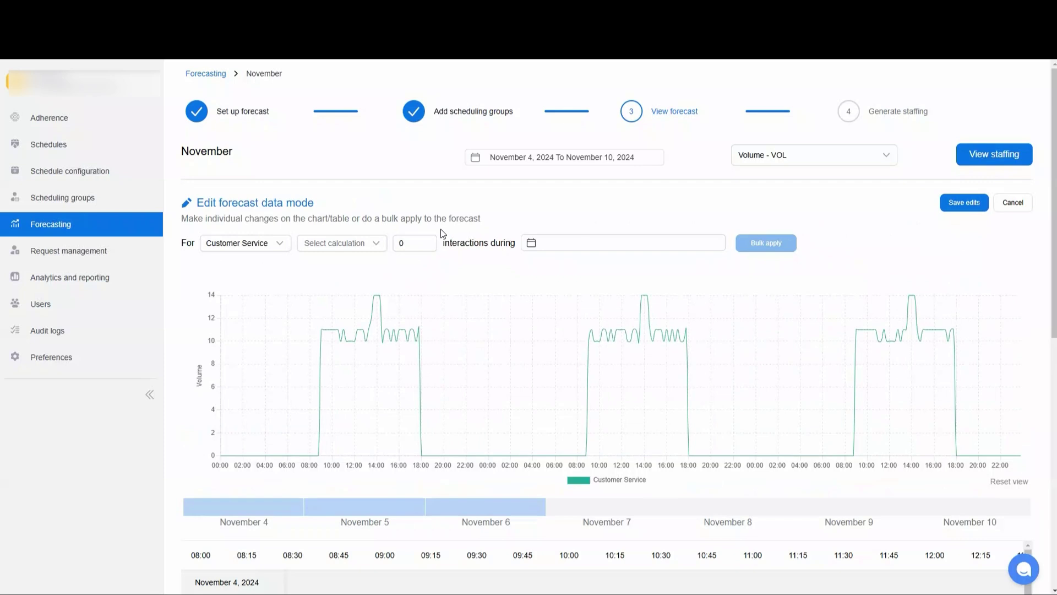
left_click(362, 246)
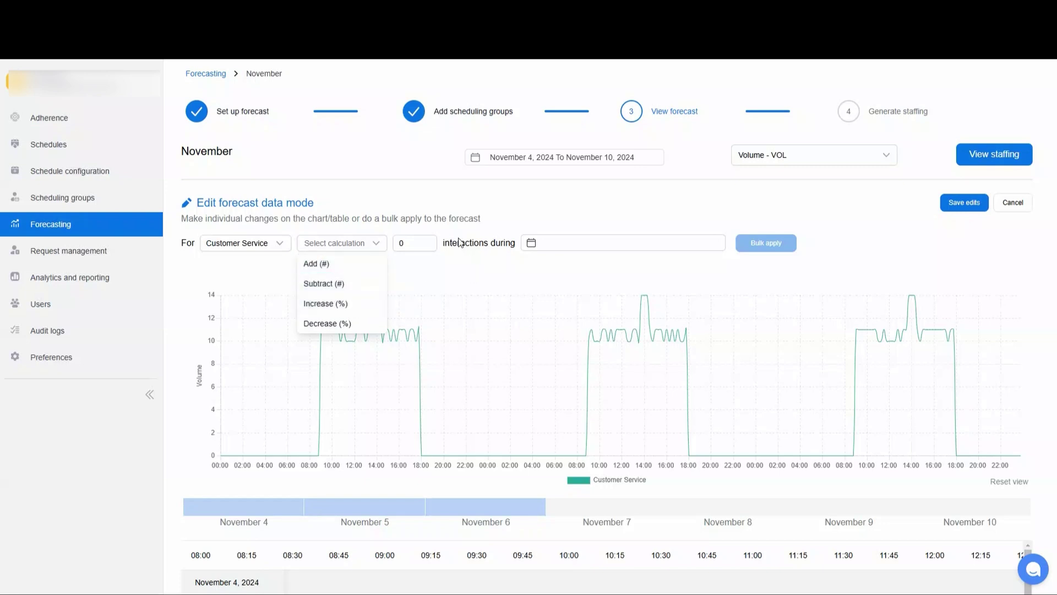
key("Escape")
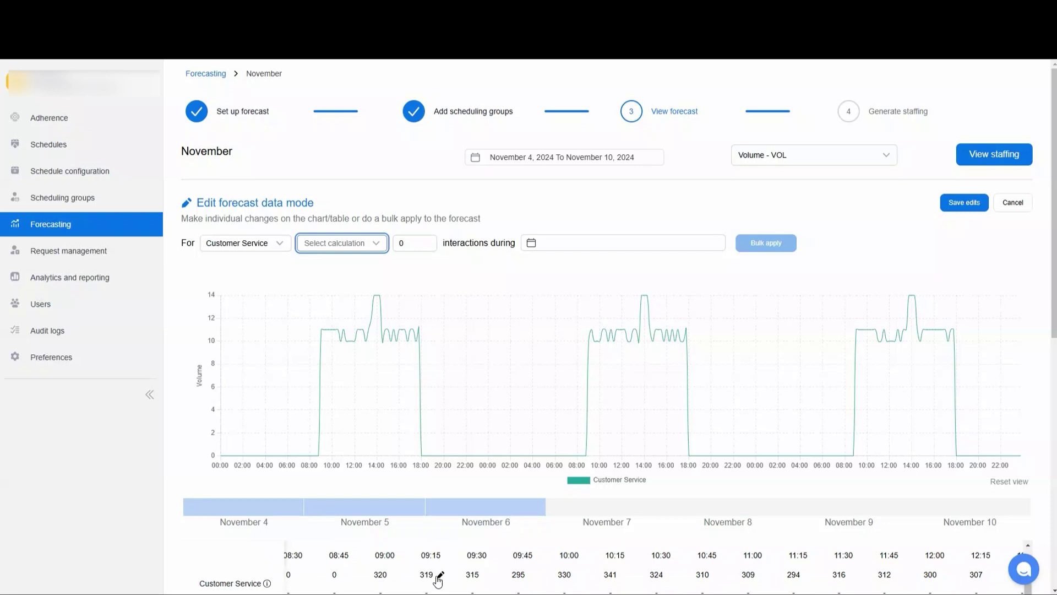
scroll(837, 470, "down", 2)
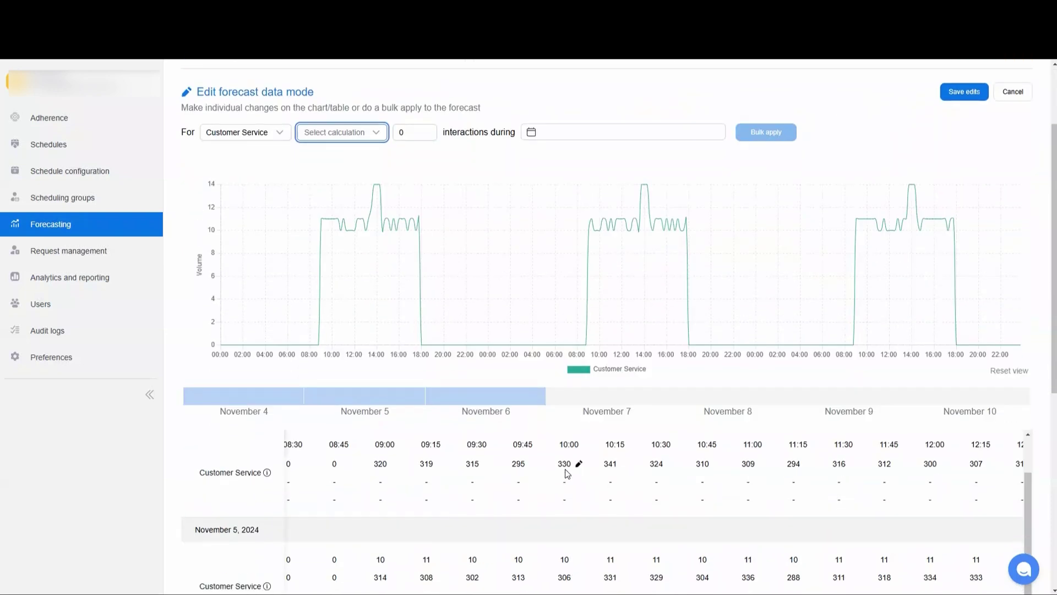
scroll(574, 484, "up", 1)
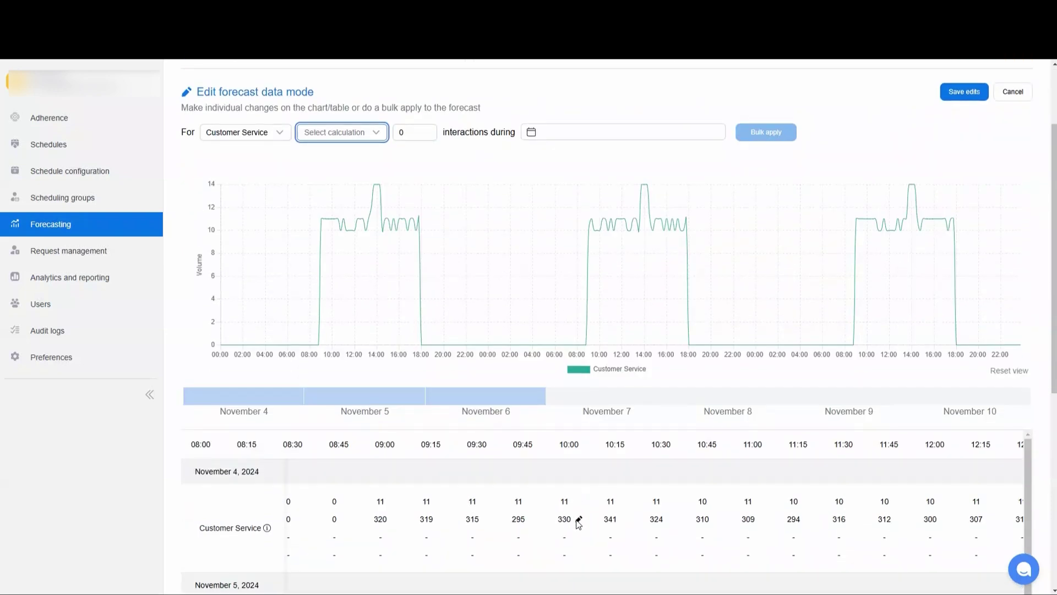
scroll(517, 325, "up", 1)
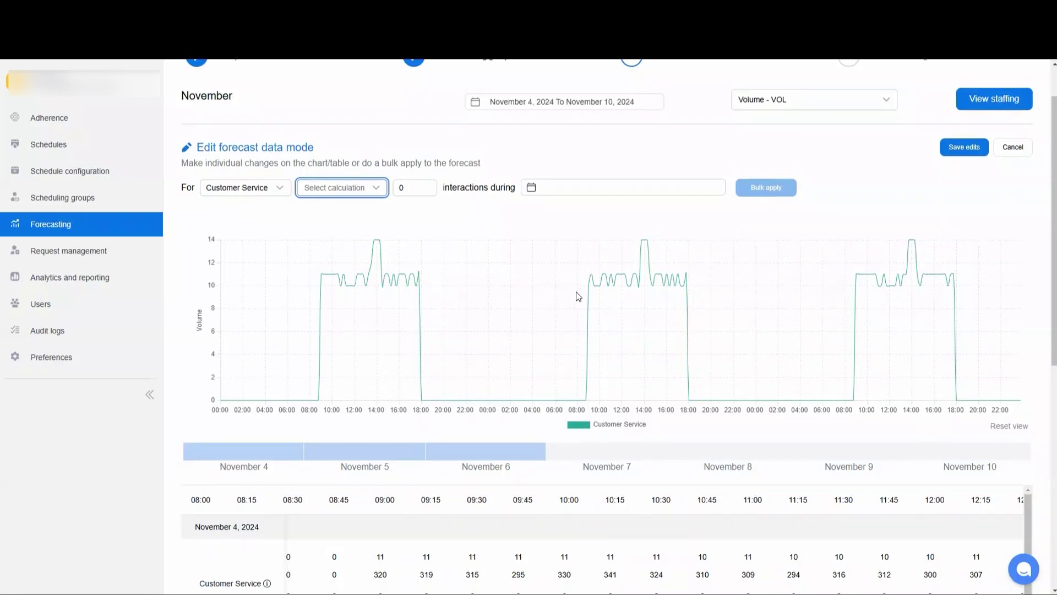
left_click(384, 256)
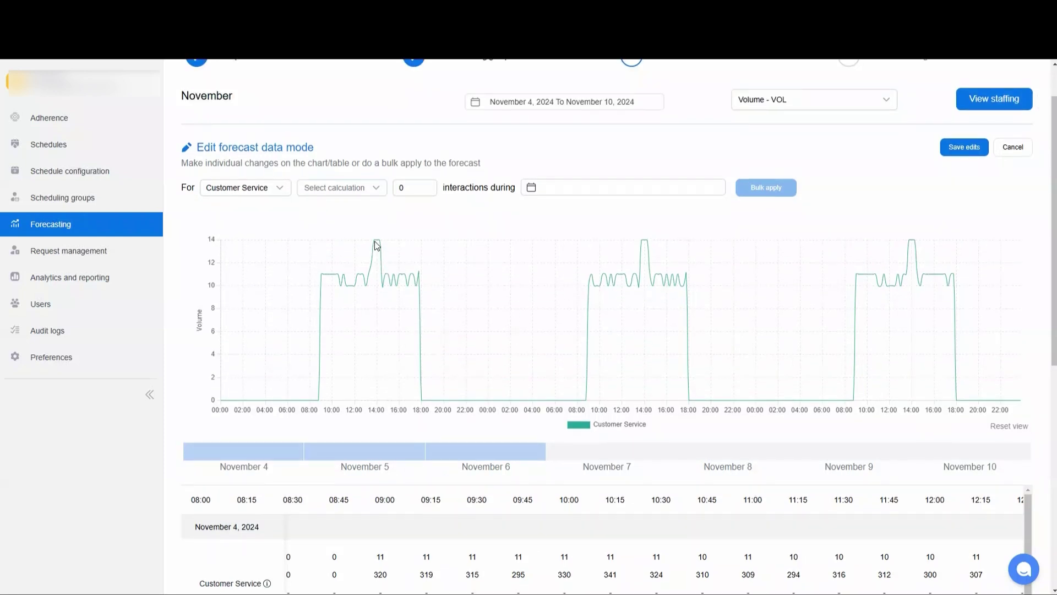
left_click(378, 241)
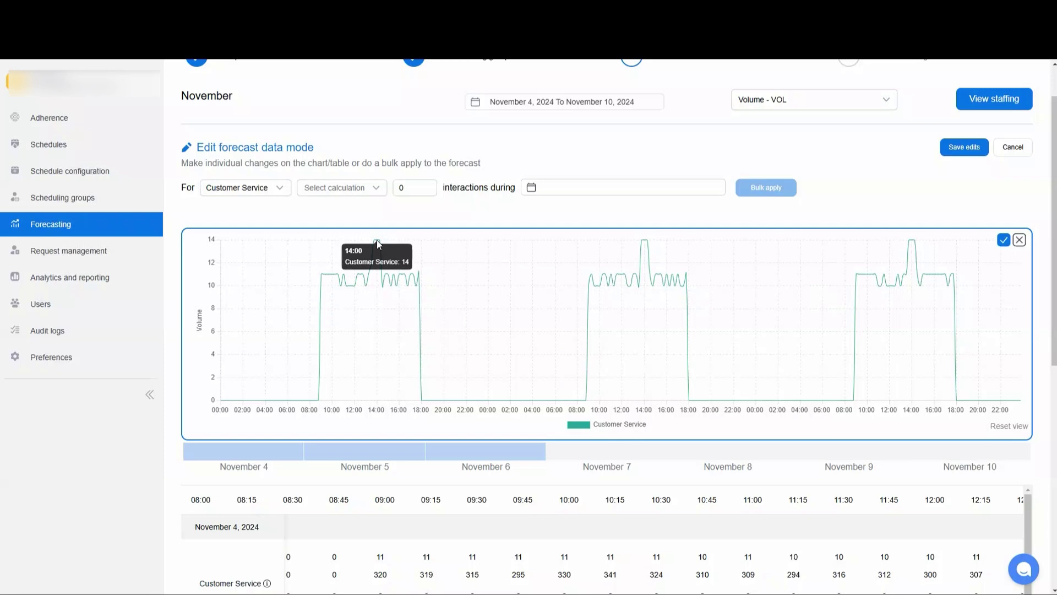
mouse_move(377, 242)
left_mouse_down()
mouse_move(374, 358)
mouse_move(373, 239)
left_mouse_up()
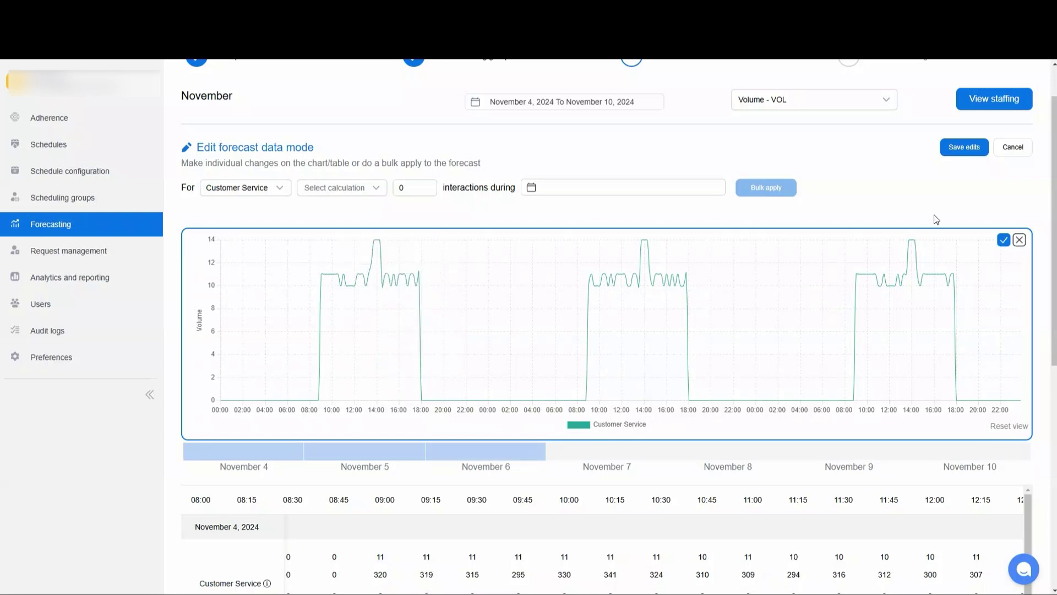
scroll(936, 219, "up", 1)
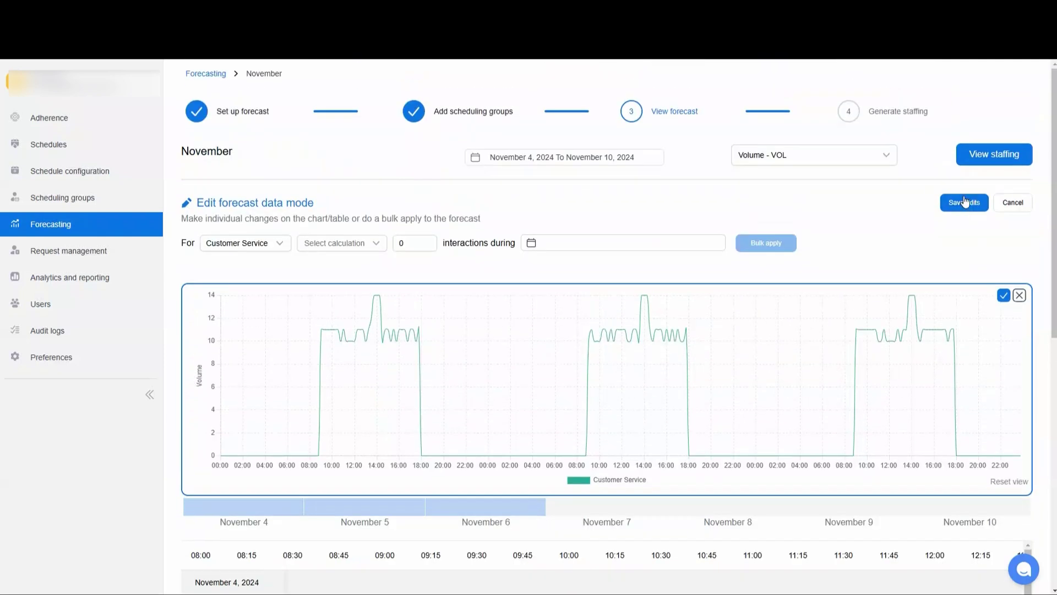
Discard the forecast edits and generate the staffing recommendation
left_click(1009, 204)
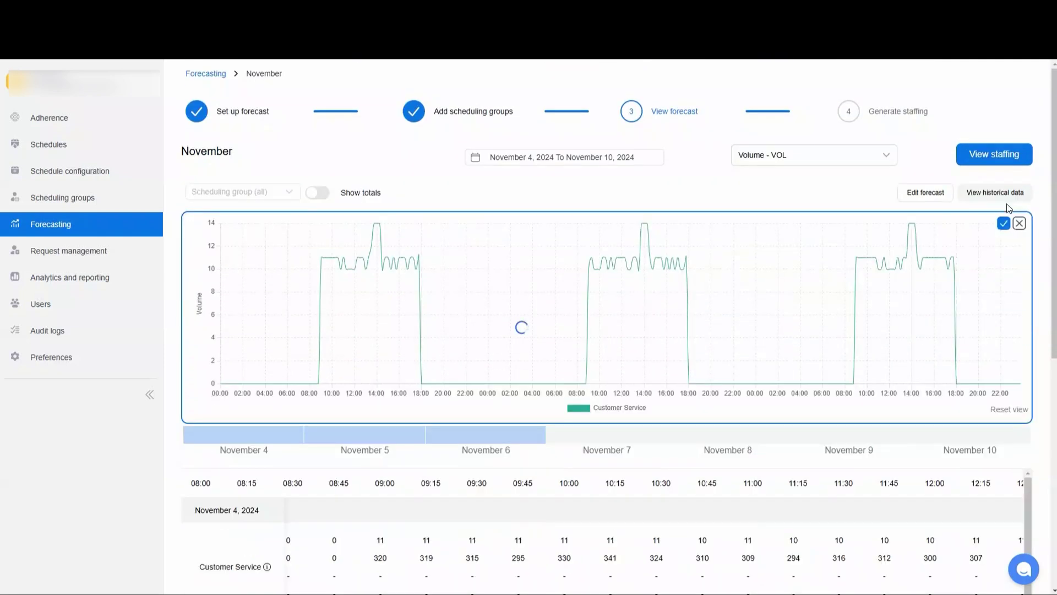
left_click(995, 158)
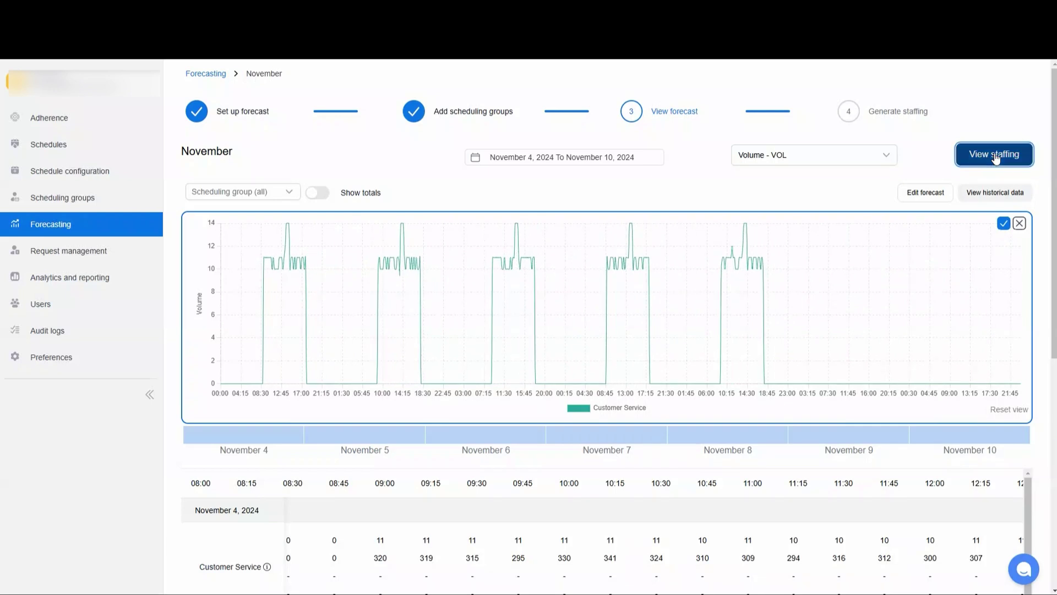